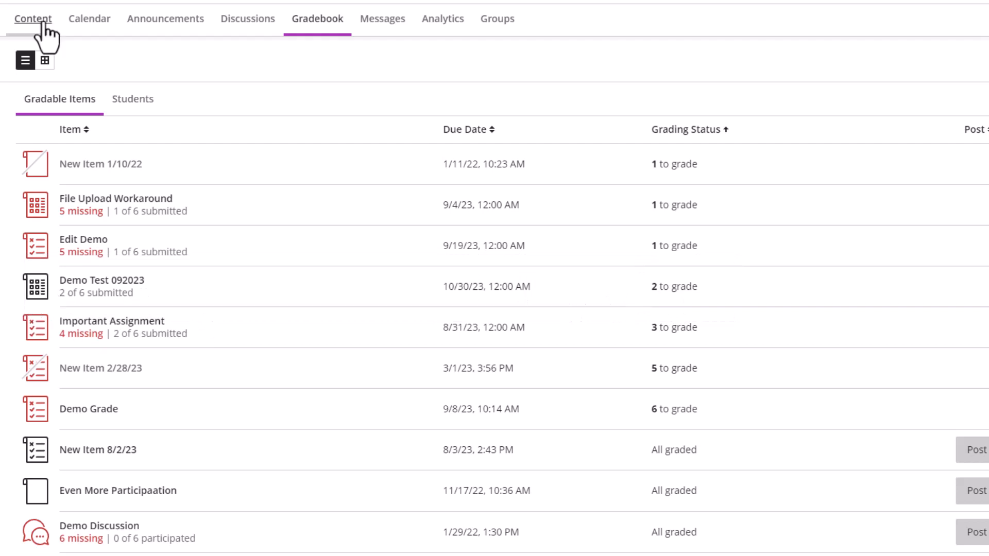
Step: Switch the gradebook to the grid view and locate the new submissions for Demo Test 092023
click(48, 67)
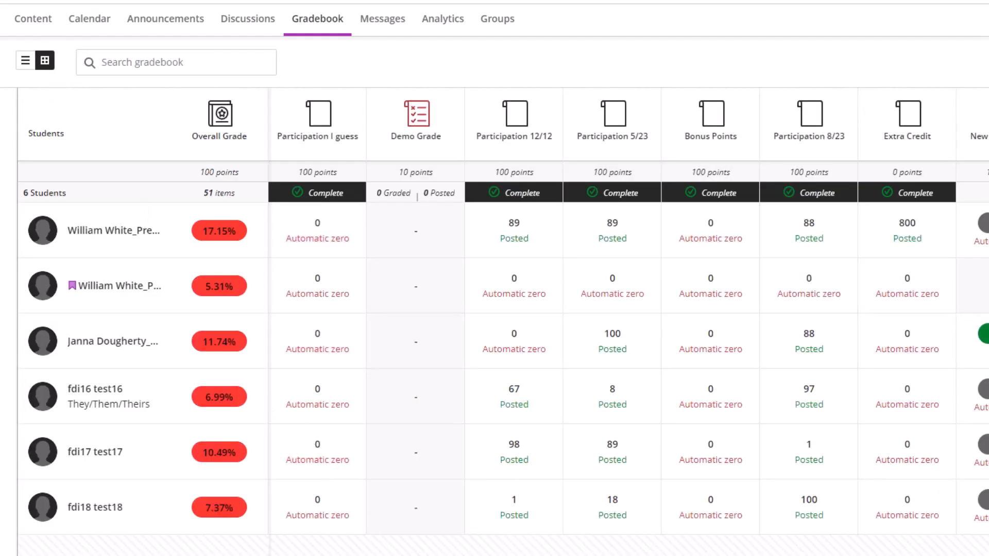
scroll(629, 311, right, 20)
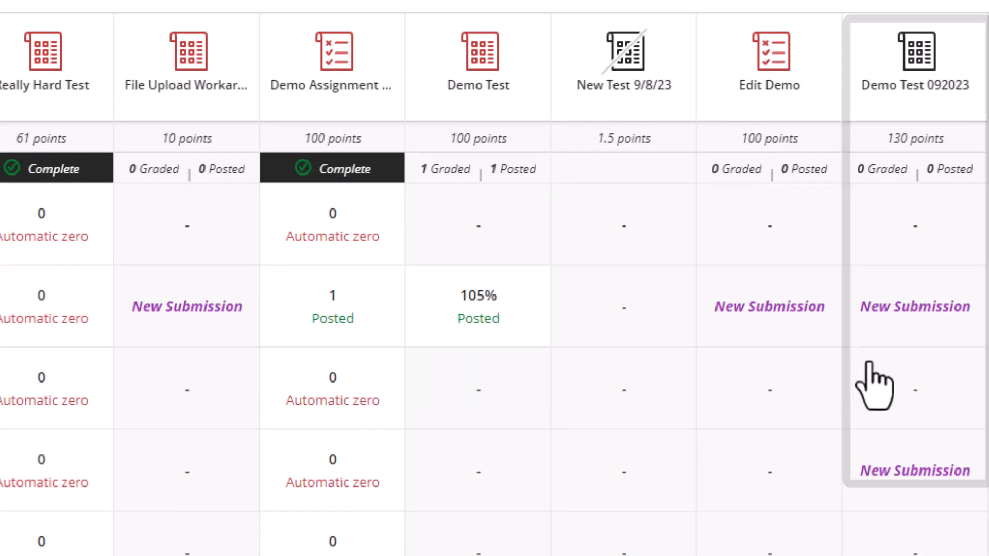
click(887, 326)
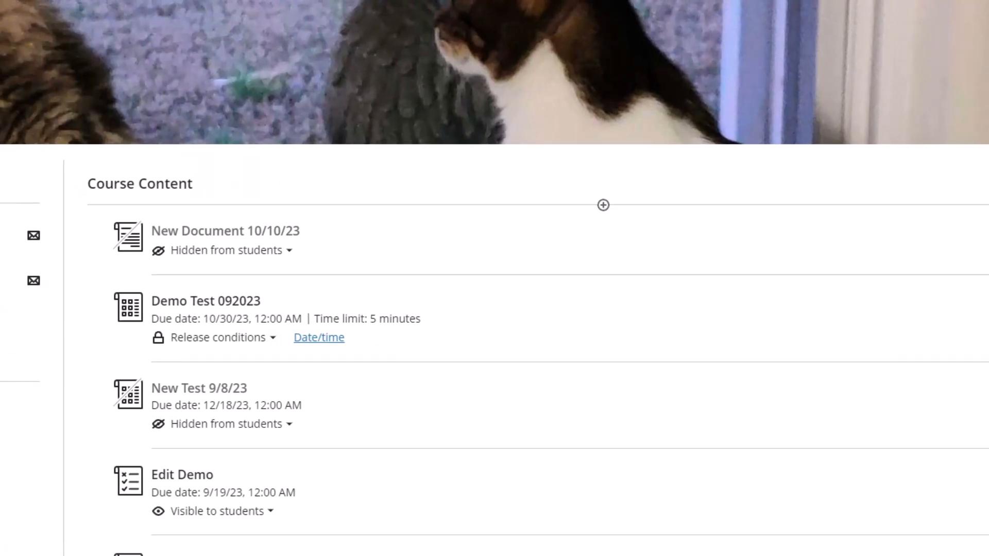
Step: Open Demo Test 092023 from the course content and show its student submissions
click(233, 308)
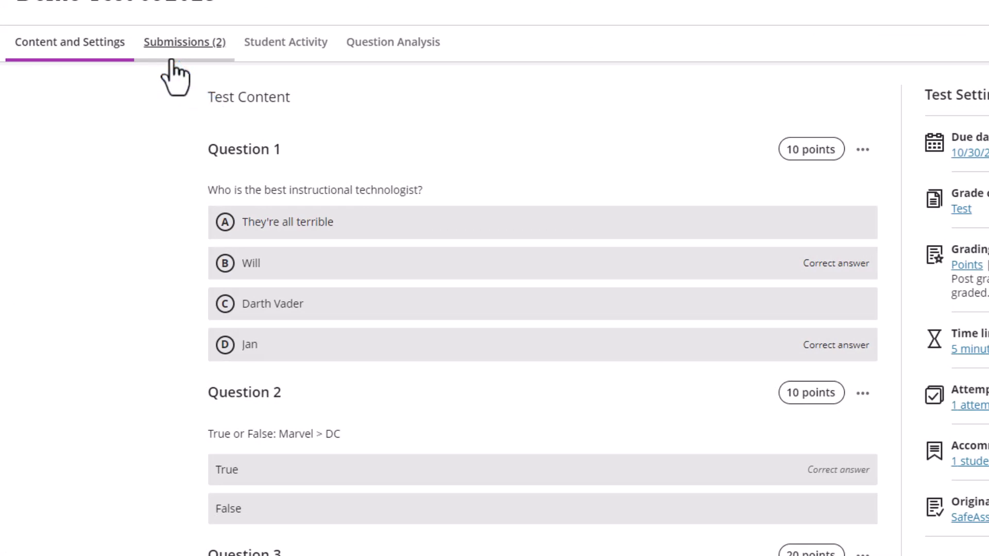
click(174, 77)
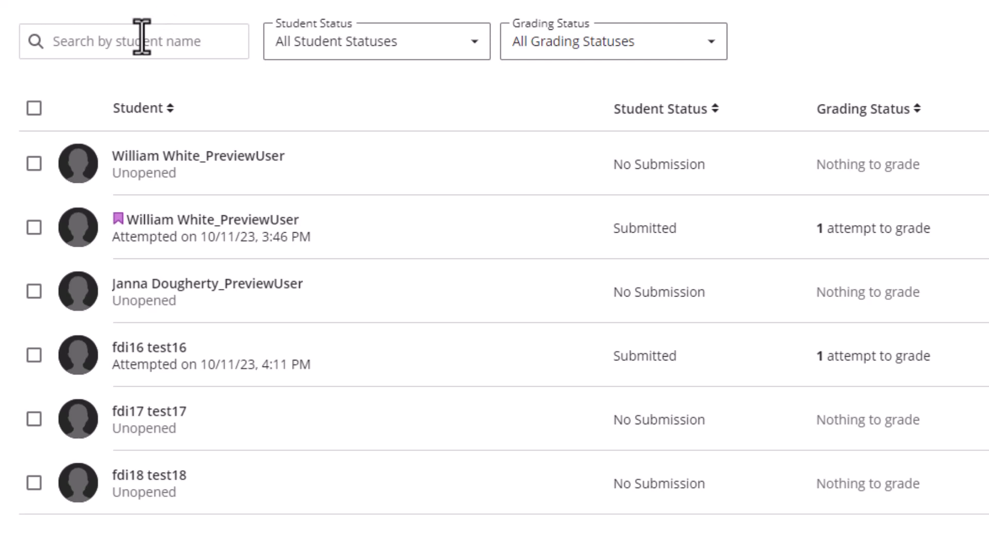
Step: Search the submissions by a student's first name, and clear the search
click(139, 39)
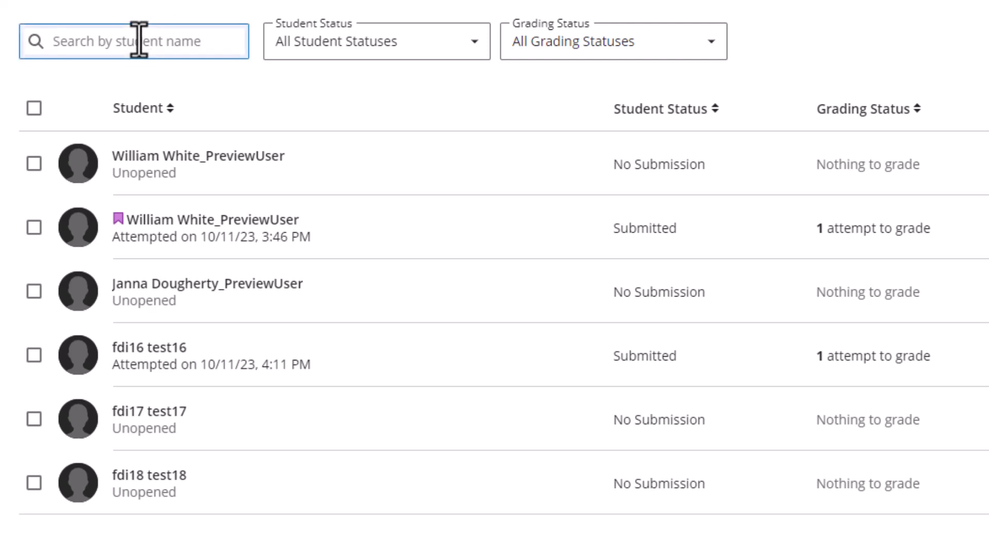
text(Will)
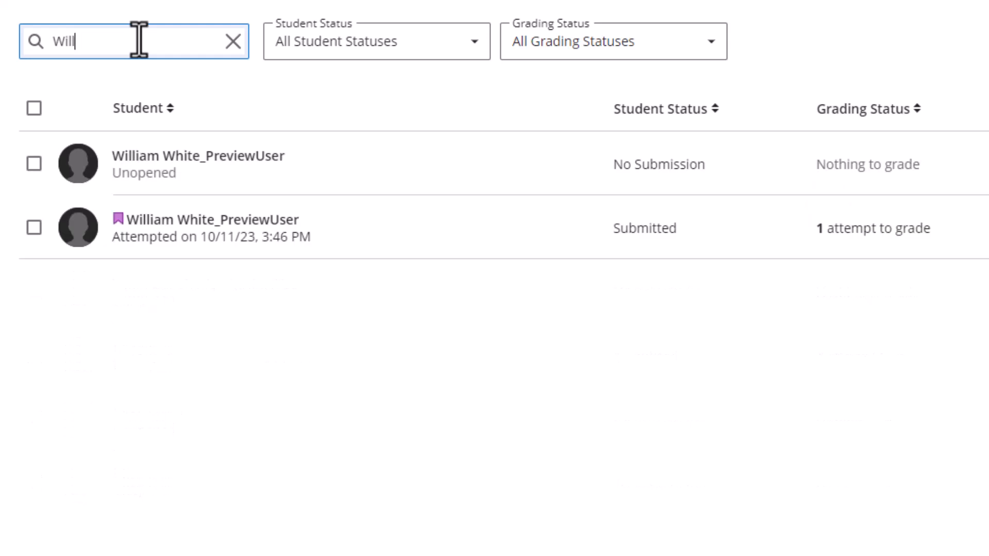
click(232, 41)
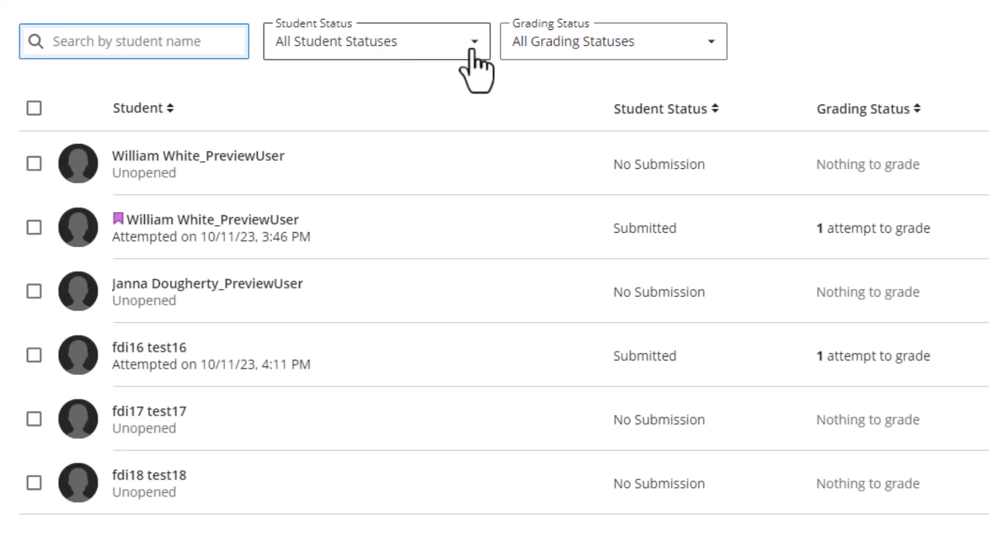
Step: Examine the filter options for student status and grading status above the submission list
click(474, 62)
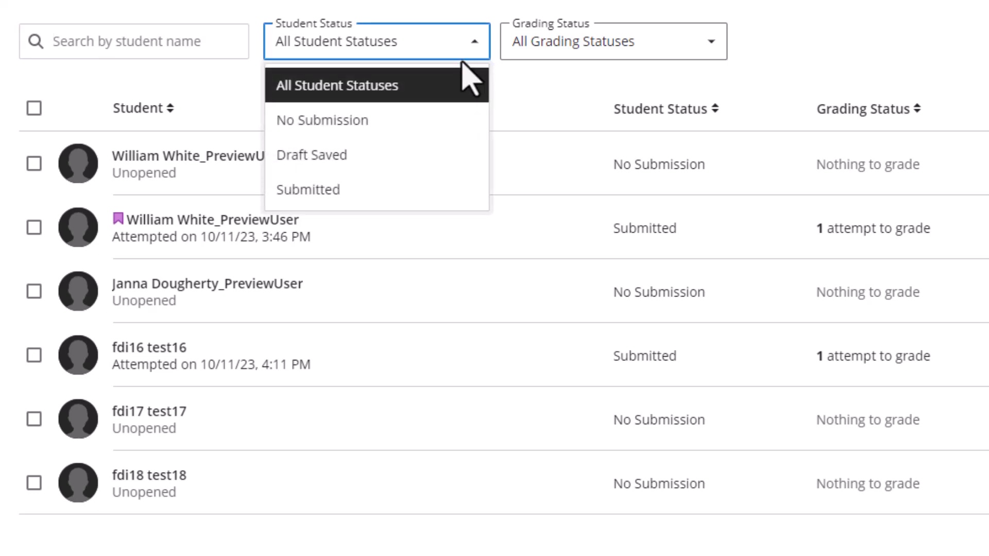
click(479, 48)
click(709, 45)
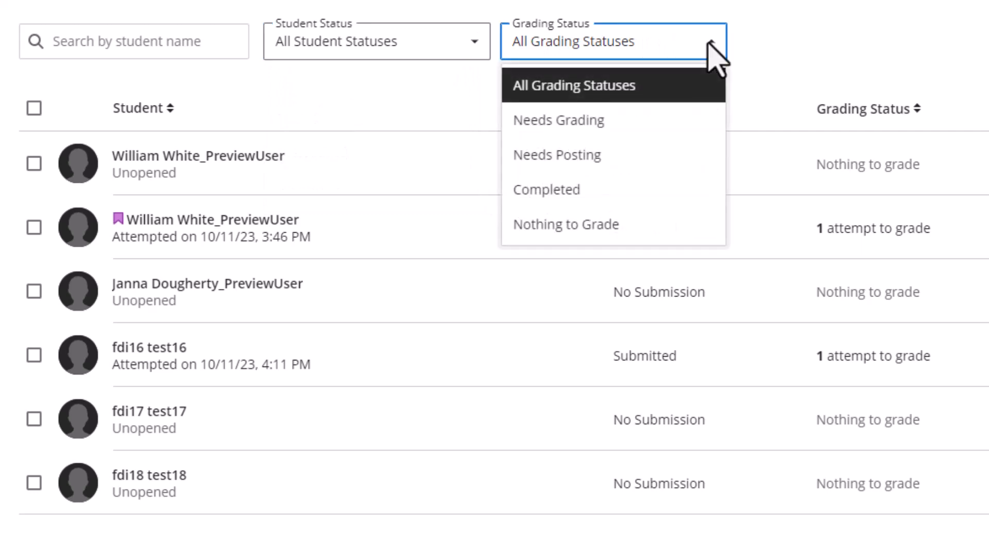
click(840, 28)
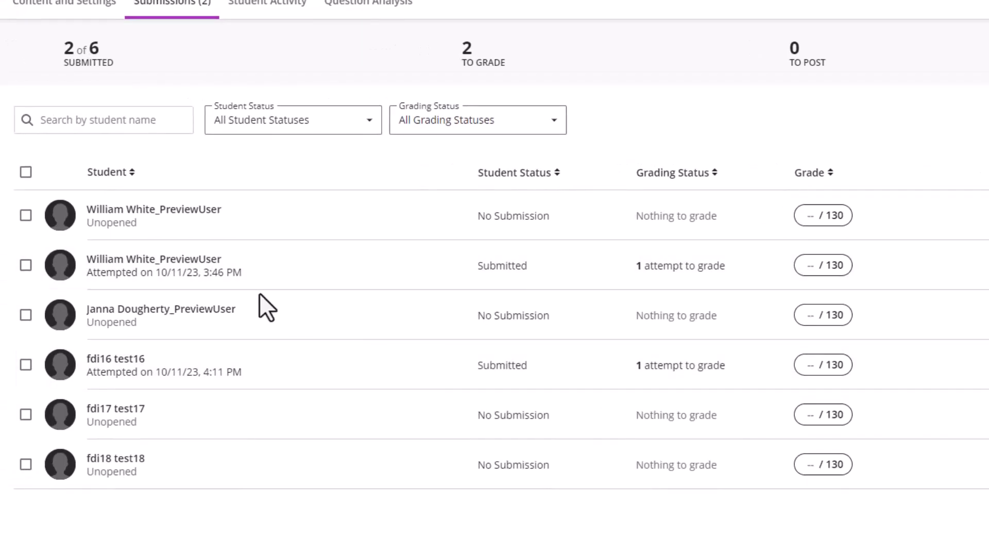
Step: Open the attempt submitted at 3:46 PM and review its answers, briefly viewing the other student's attempt as well
click(194, 263)
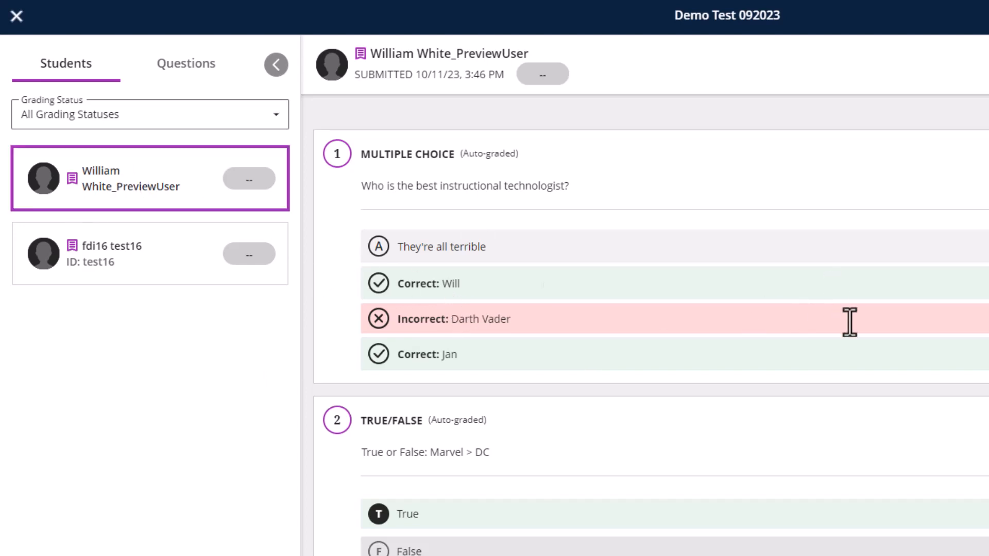
scroll(799, 318, down, 15)
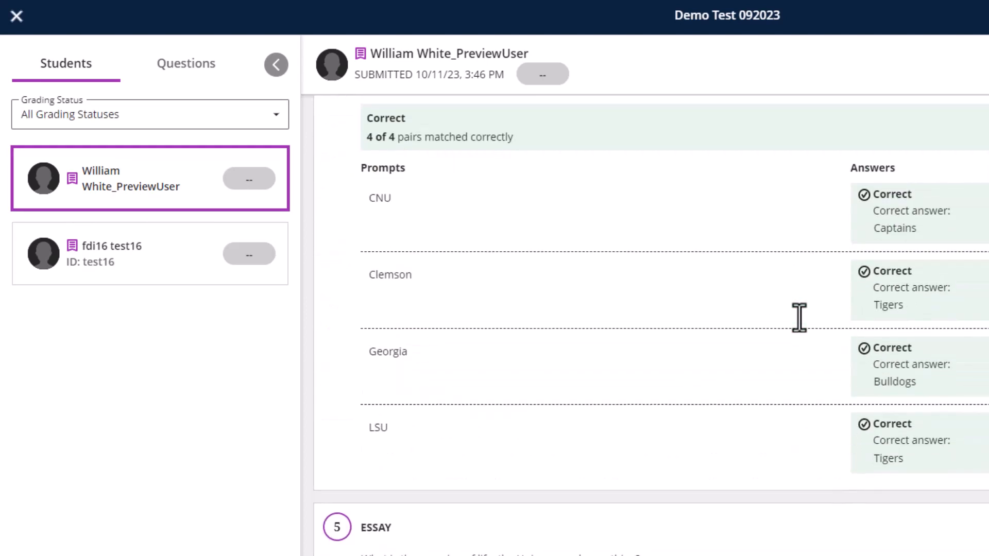
scroll(799, 317, up, 15)
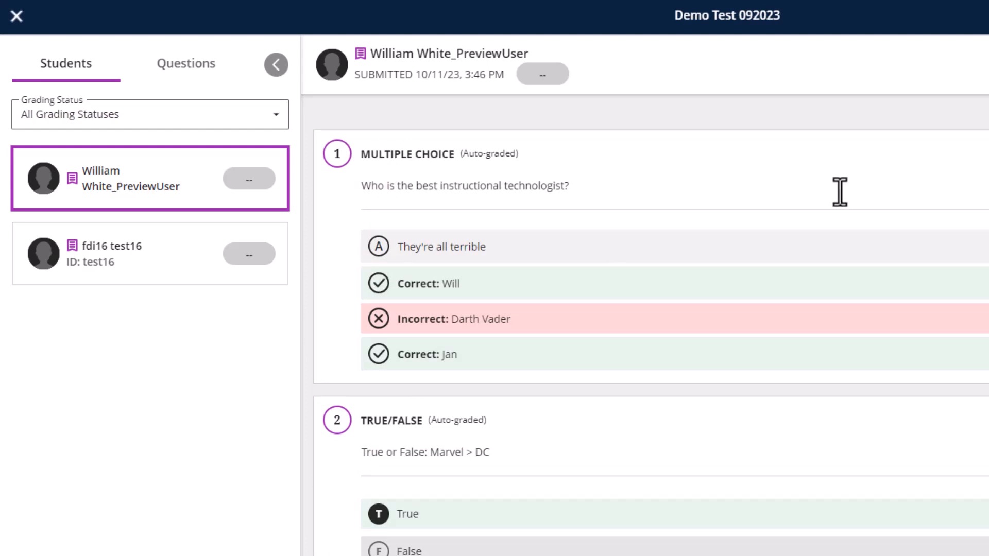
click(196, 230)
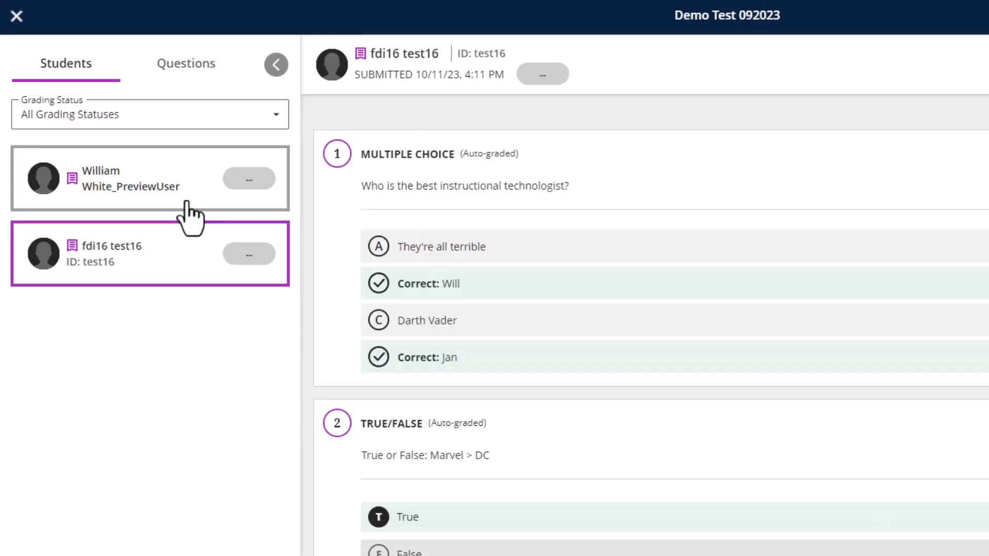
click(186, 203)
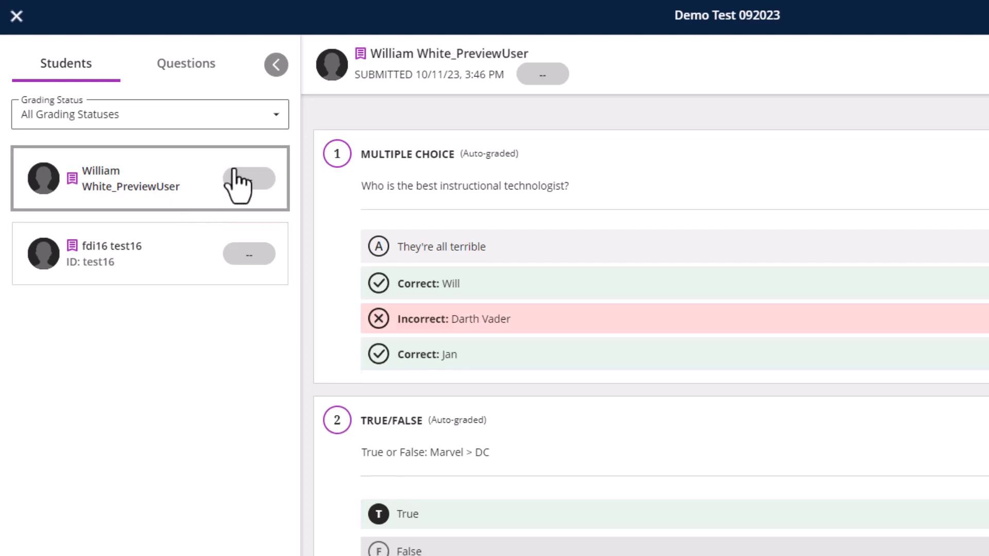
Step: Switch to grading by question and filter the questions to those with the status Needs Grading
click(276, 123)
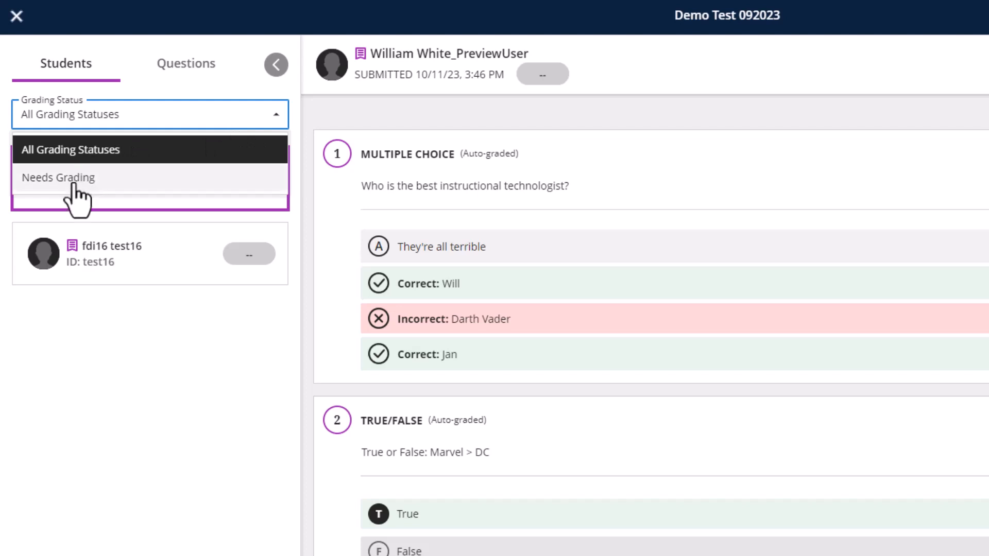
click(107, 428)
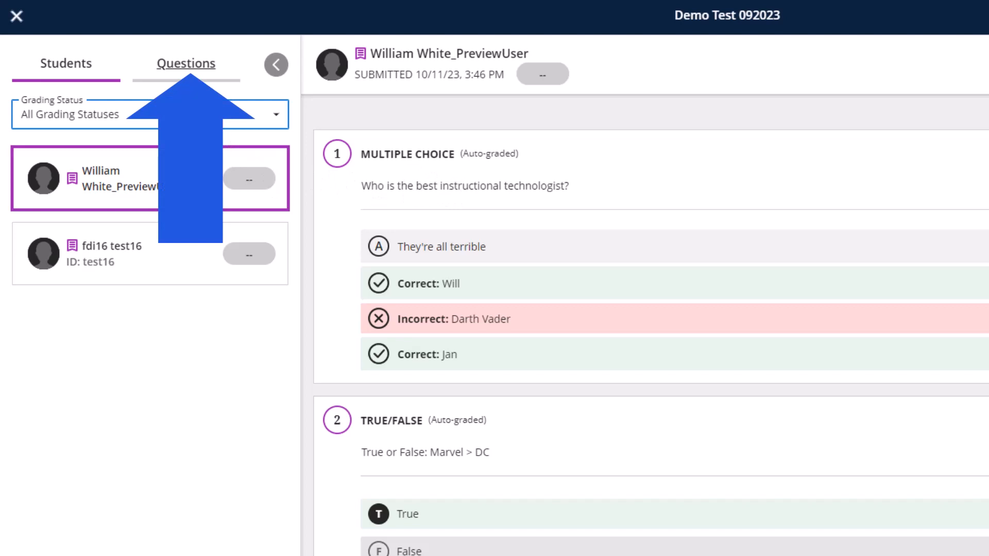
click(188, 80)
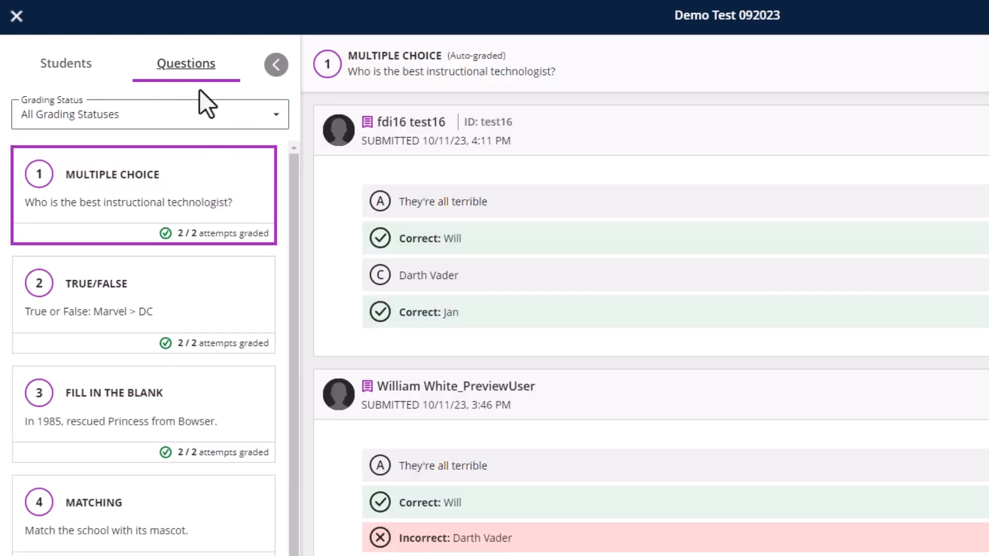
click(281, 116)
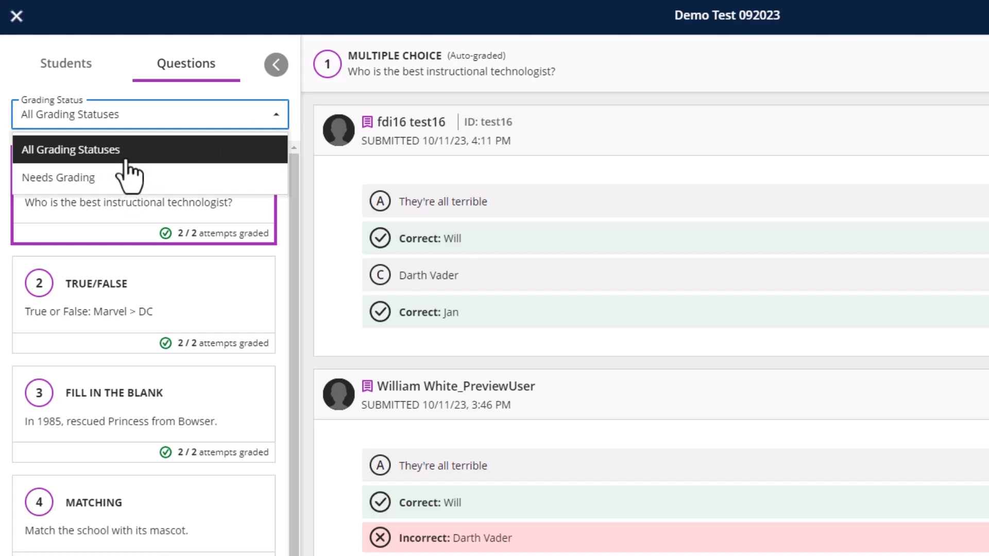
click(98, 179)
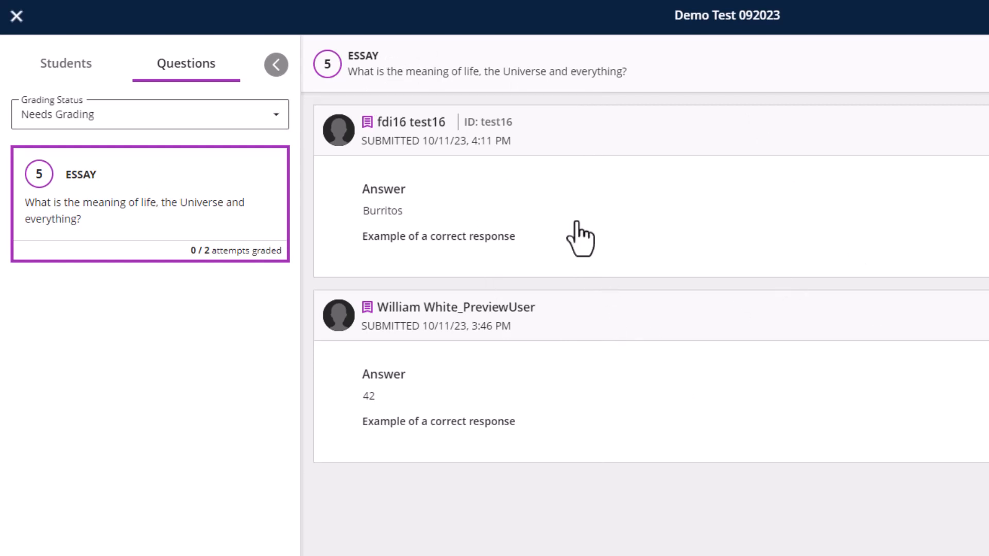
Step: Grade essay question 5 against the example response, giving 48 points for "Burritos" and 50 points for "42"
click(988, 250)
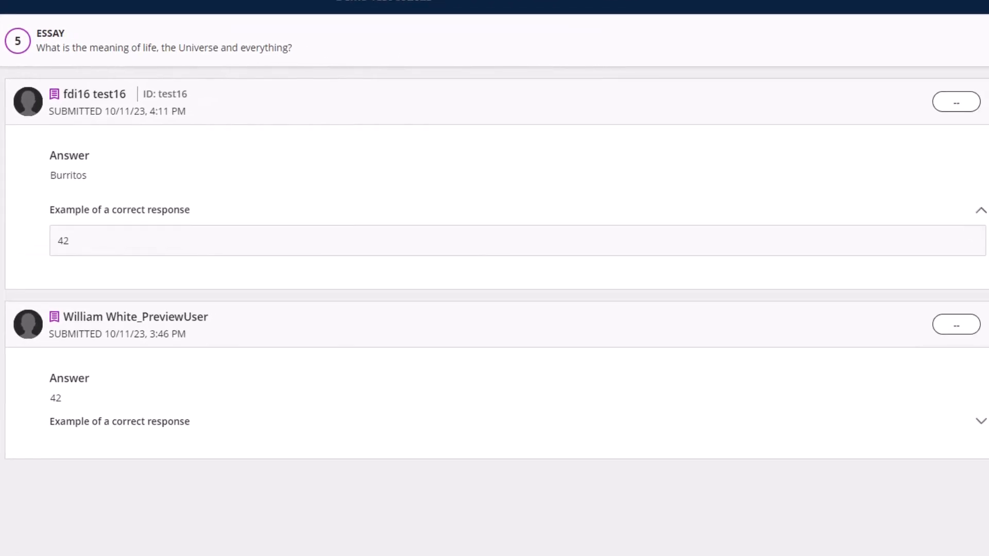
click(960, 109)
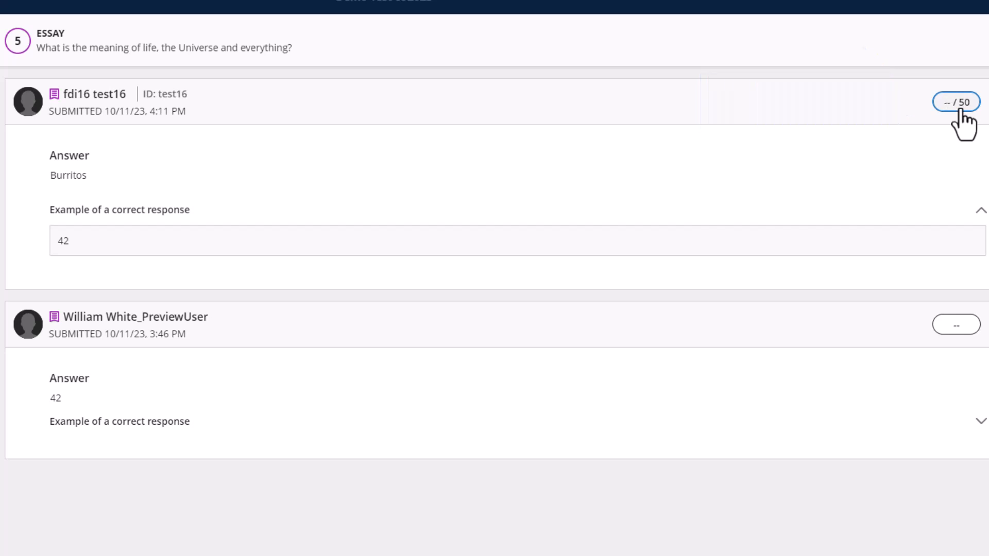
text(48)
click(954, 324)
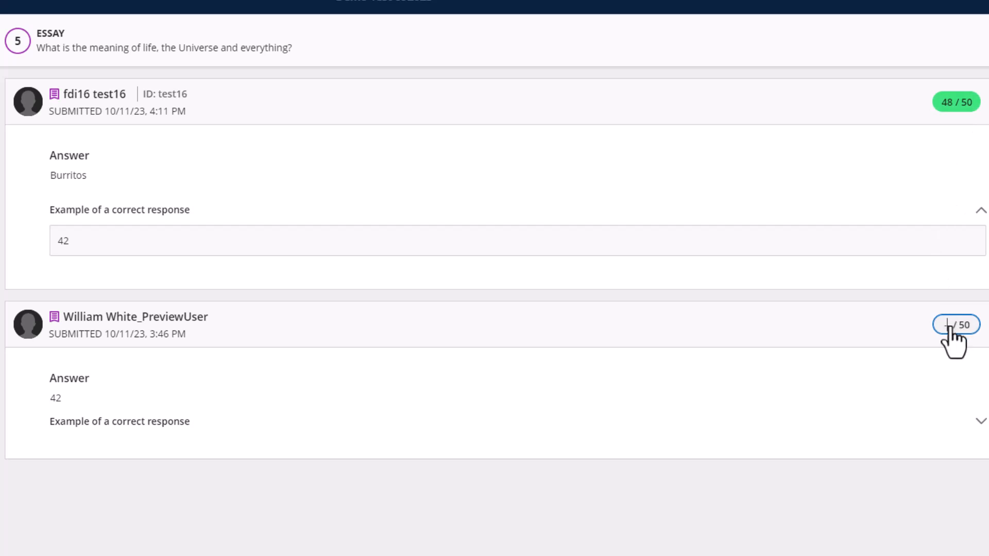
text(50)
click(852, 375)
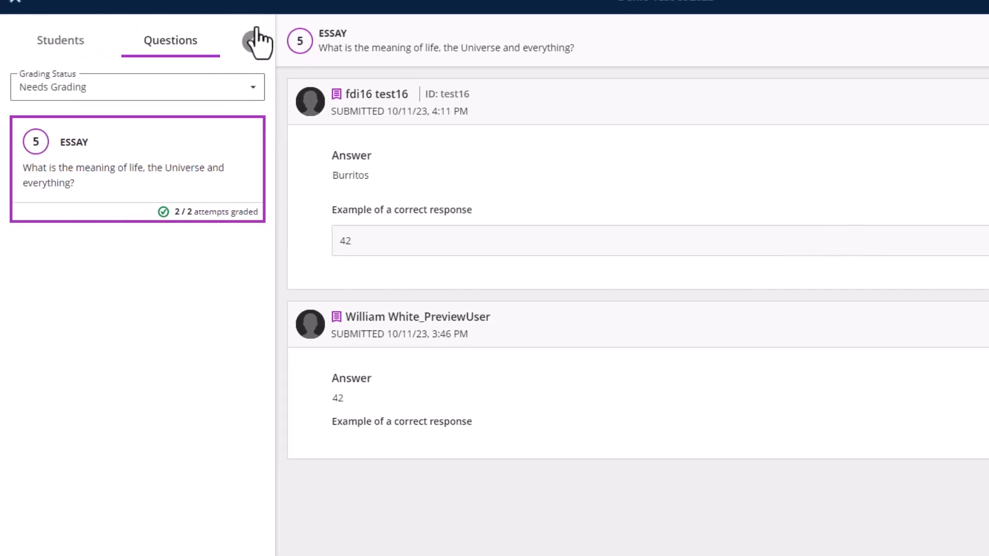
Step: Return to grading by student and set the grading status filter to All Grading Statuses
click(50, 47)
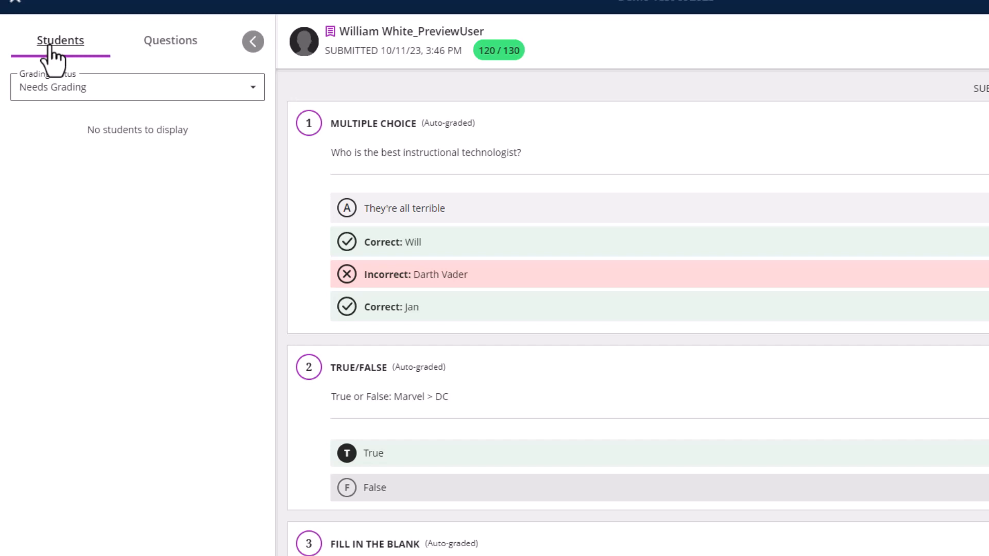
click(95, 87)
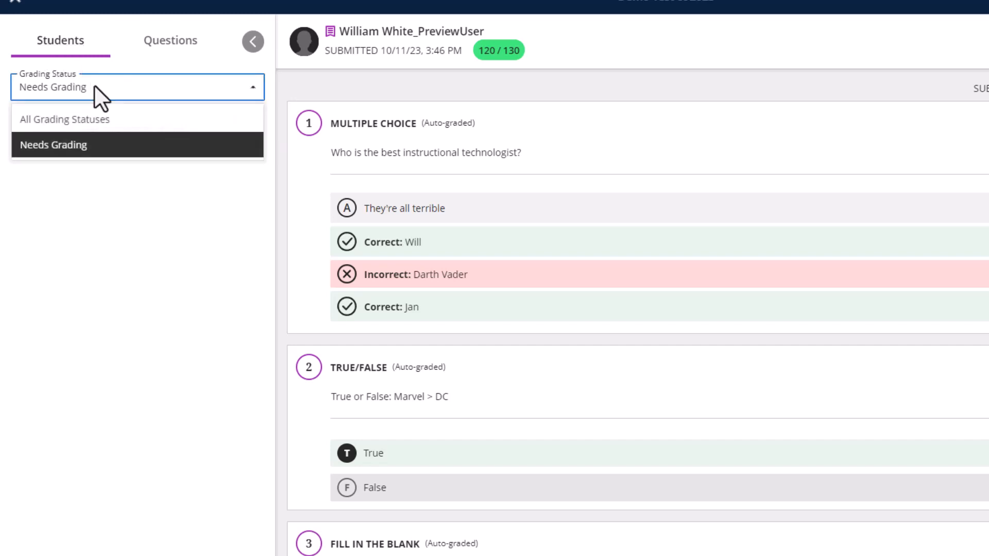
click(78, 118)
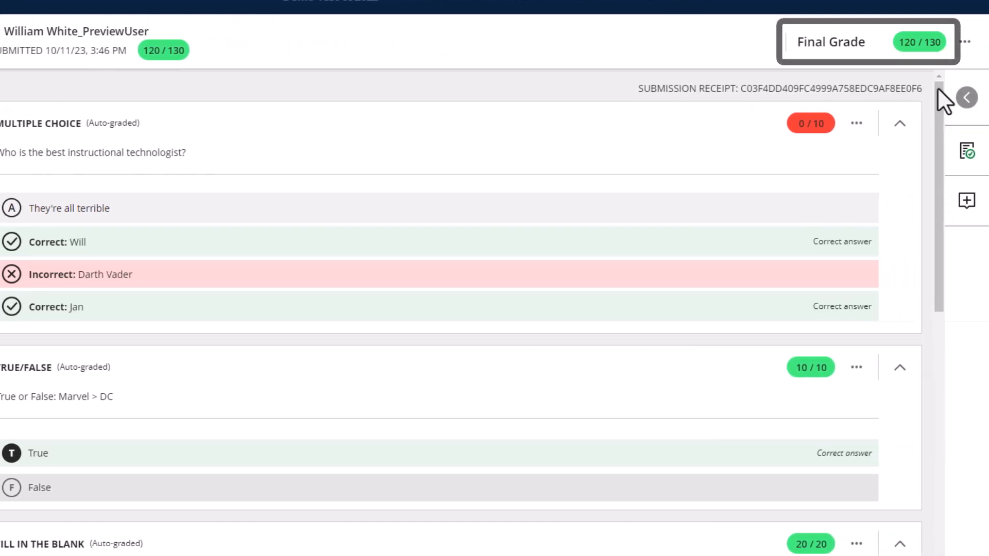
Step: Expand the originality report and overall feedback area, and open the originality report for Question 5
click(967, 98)
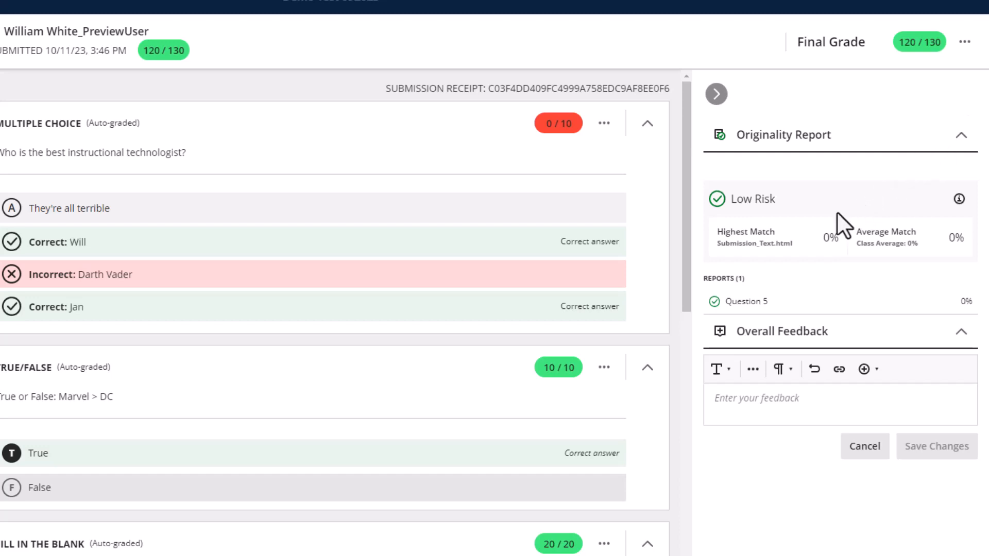
click(730, 309)
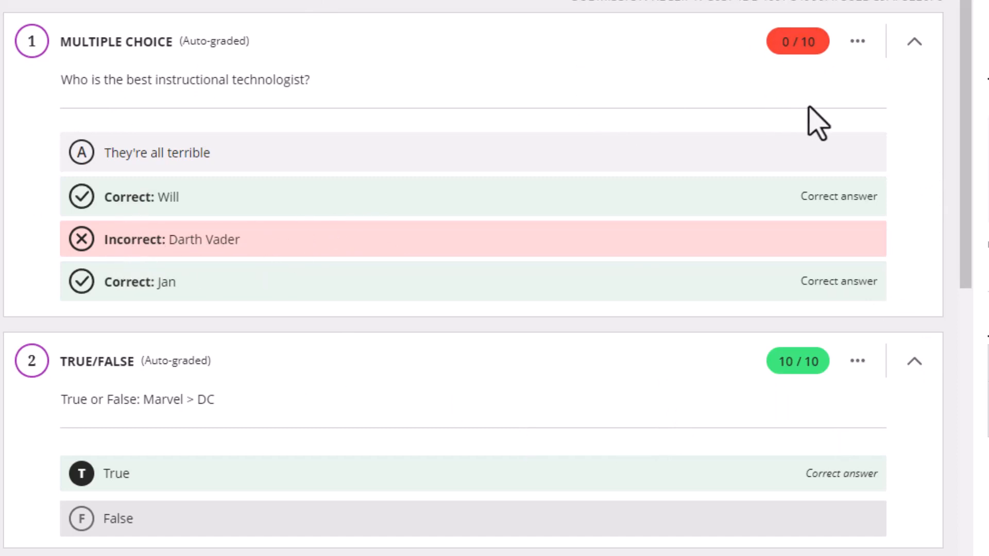
Step: Edit multiple-choice question 1 to mark Darth Vader as a correct answer too, and update and regrade the question
click(859, 52)
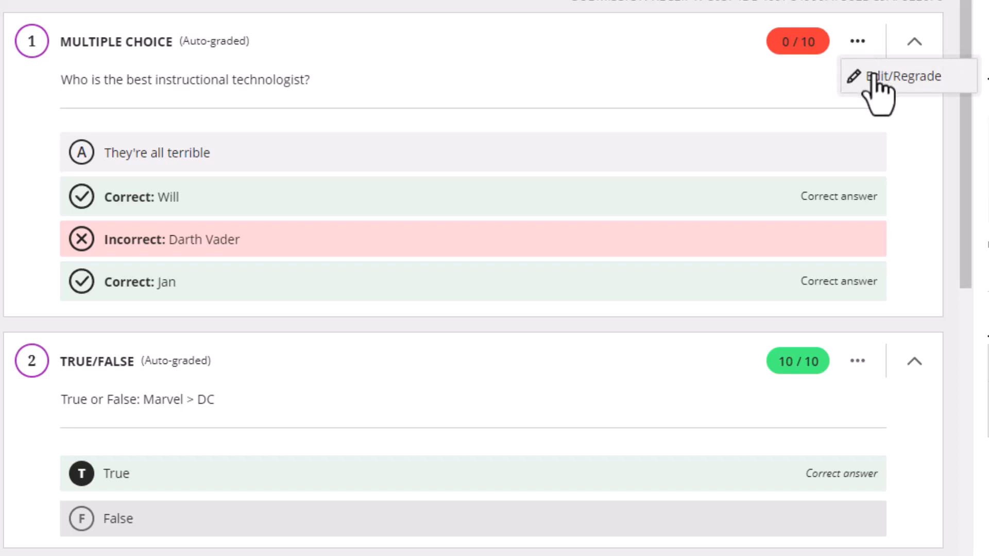
click(878, 90)
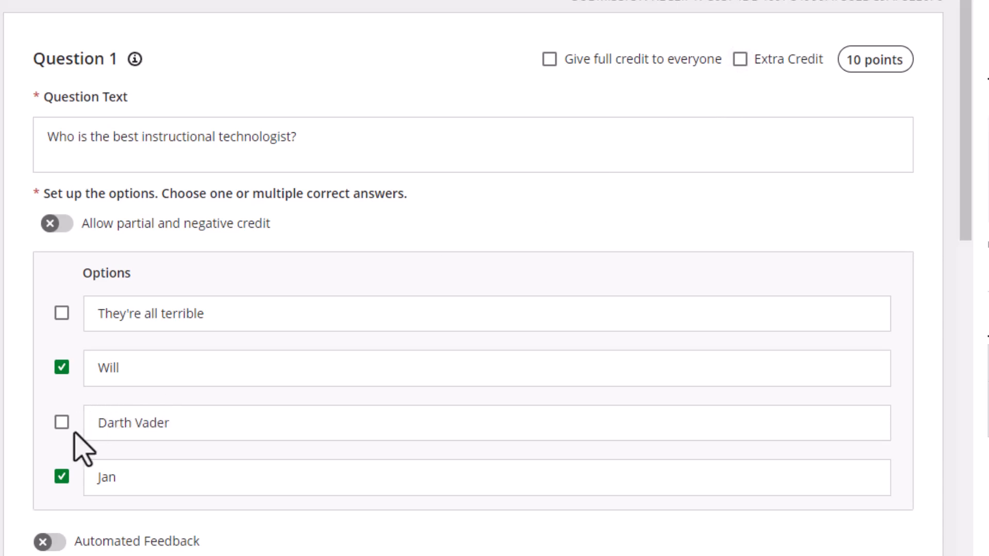
click(61, 422)
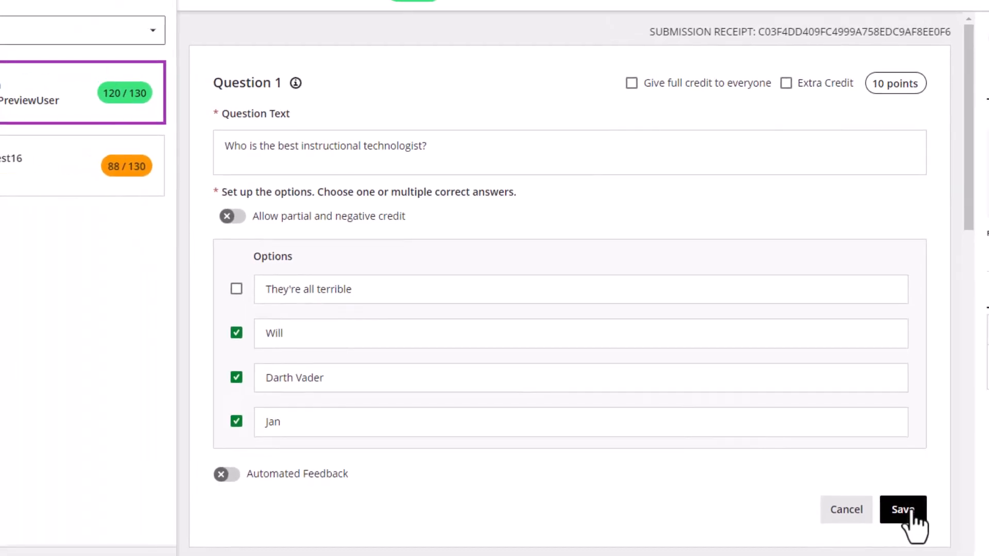
click(905, 511)
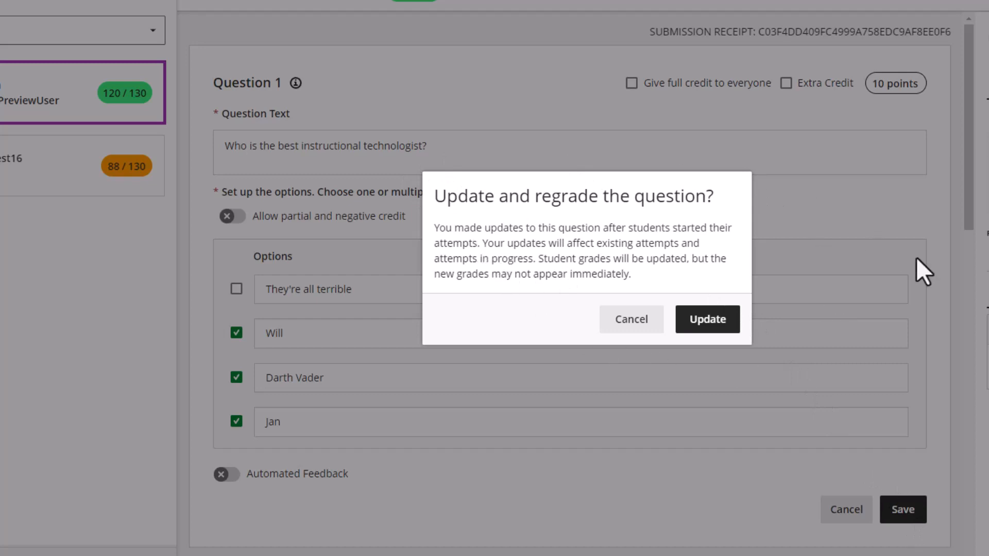
click(713, 325)
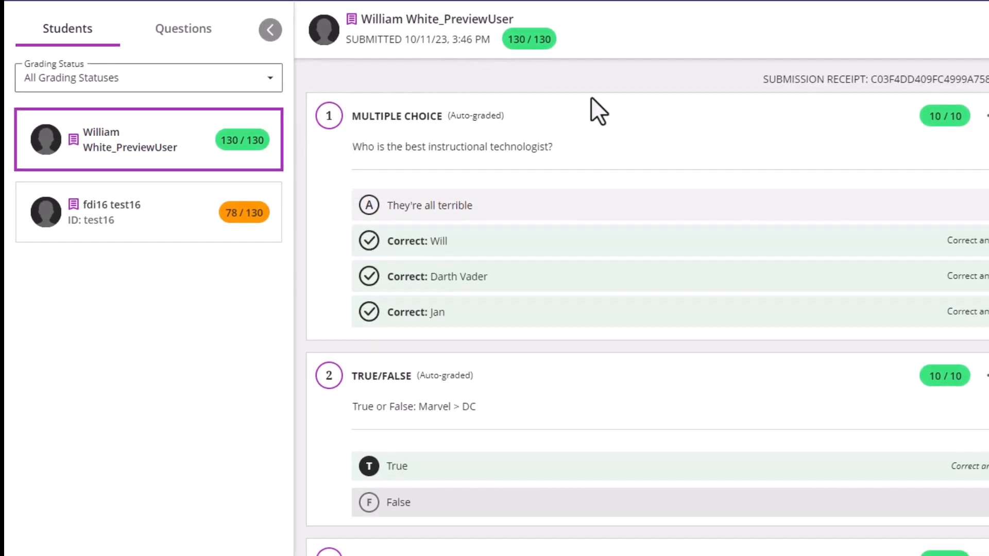
Step: Compare question 1 in both students' submissions, and leave the test's grading pages to return to the course content page
click(98, 214)
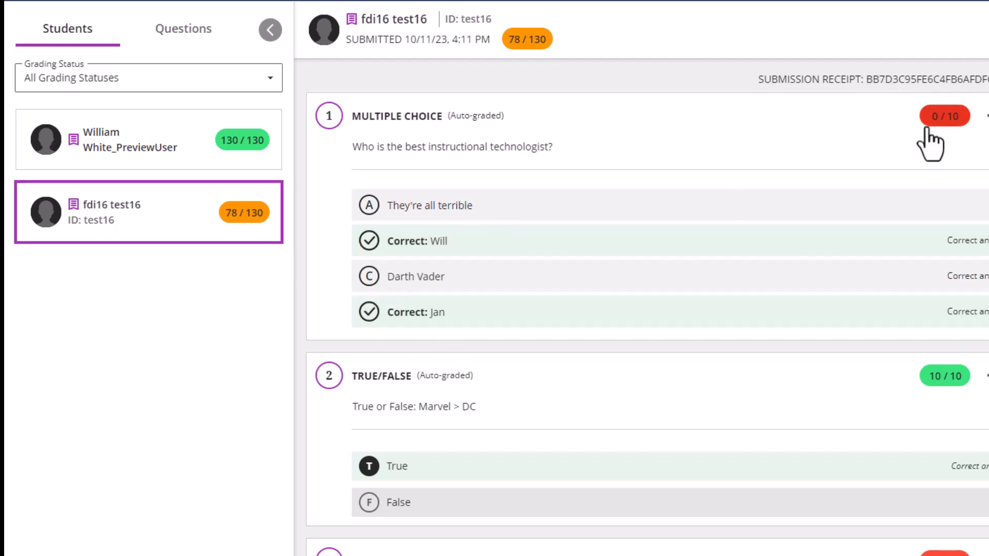
click(177, 135)
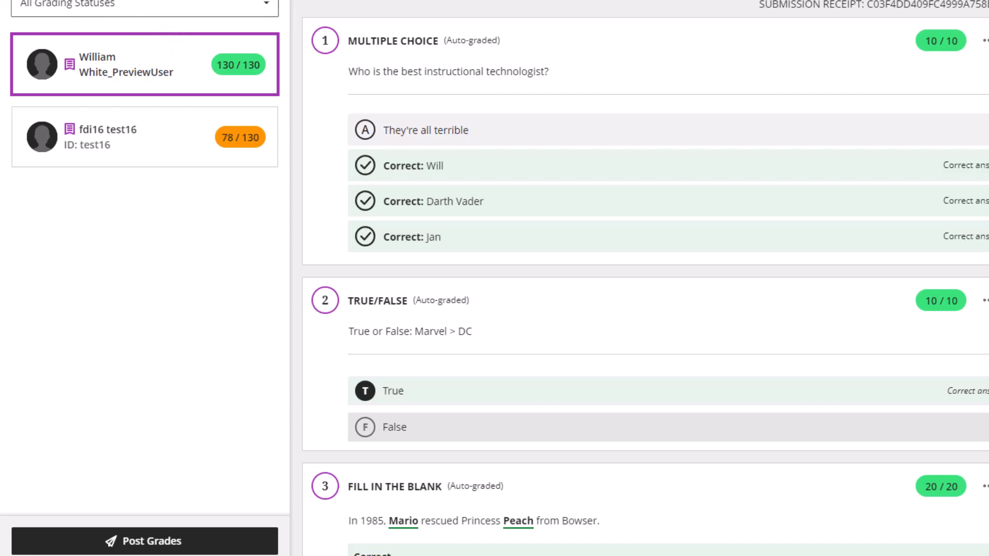
click(100, 11)
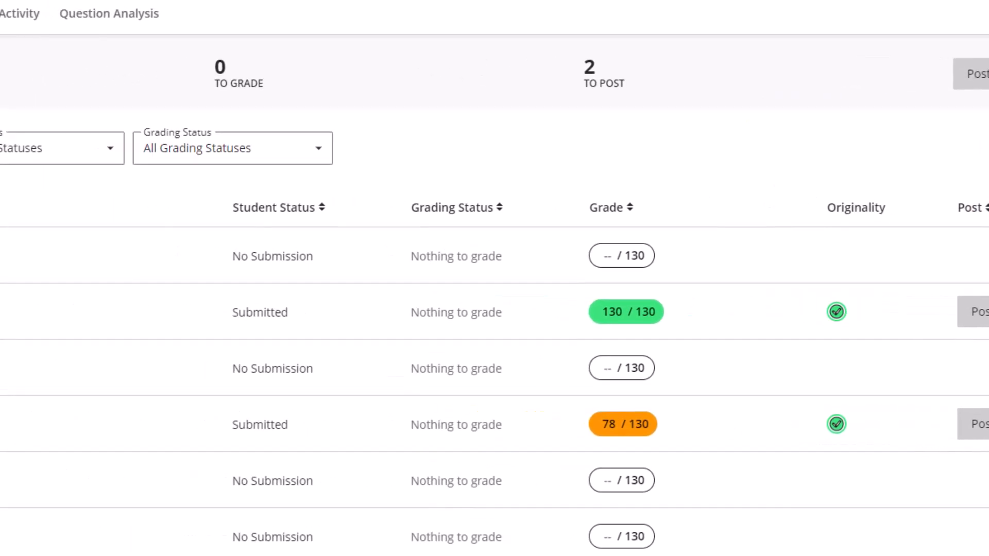
click(22, 1)
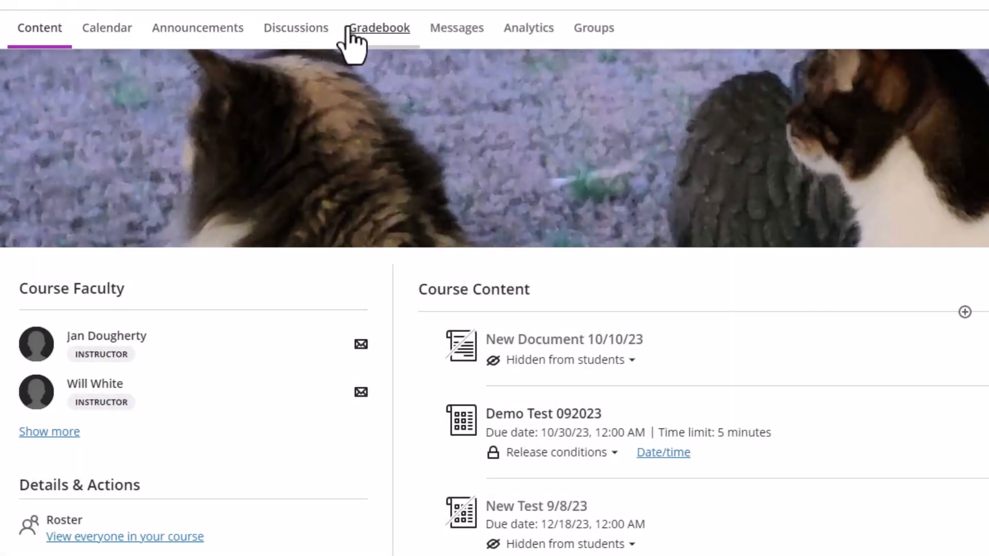
Step: Open the course gradebook grid and show the grade options for the 130 score under Demo Test 092023
click(379, 28)
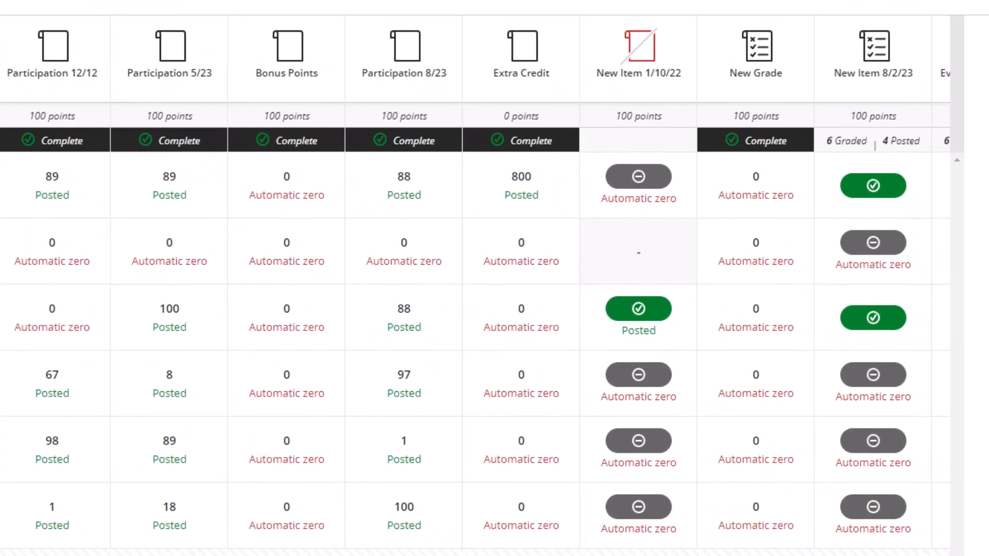
scroll(475, 309, right, 10)
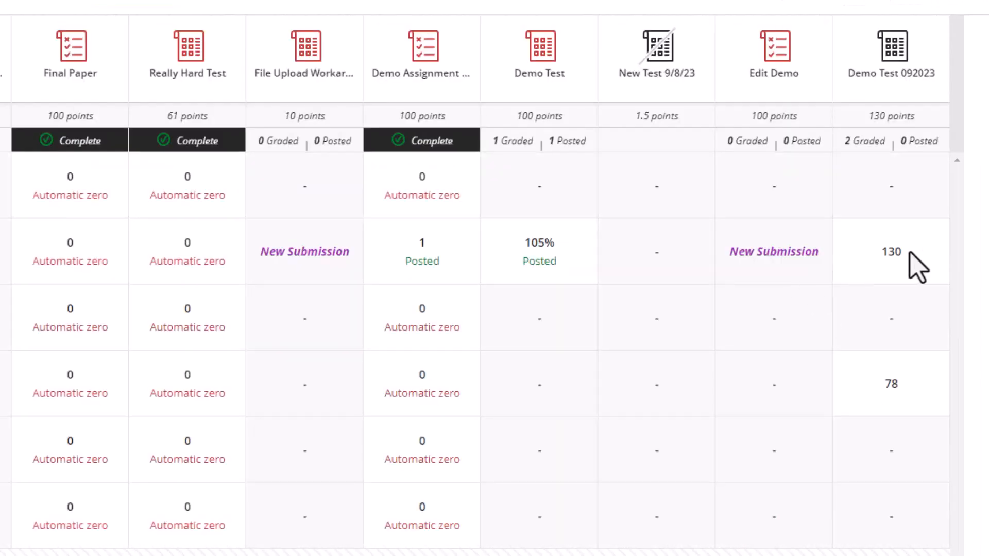
click(911, 251)
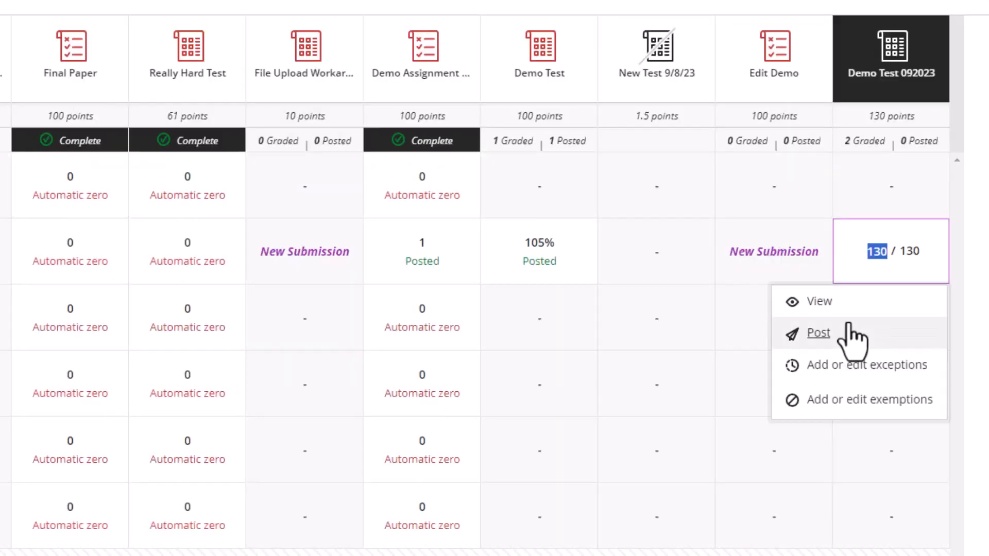
Step: Sort the gradable items list by ascending grading status and post all grades for the item due 8/3/23, 2:43 PM
click(927, 52)
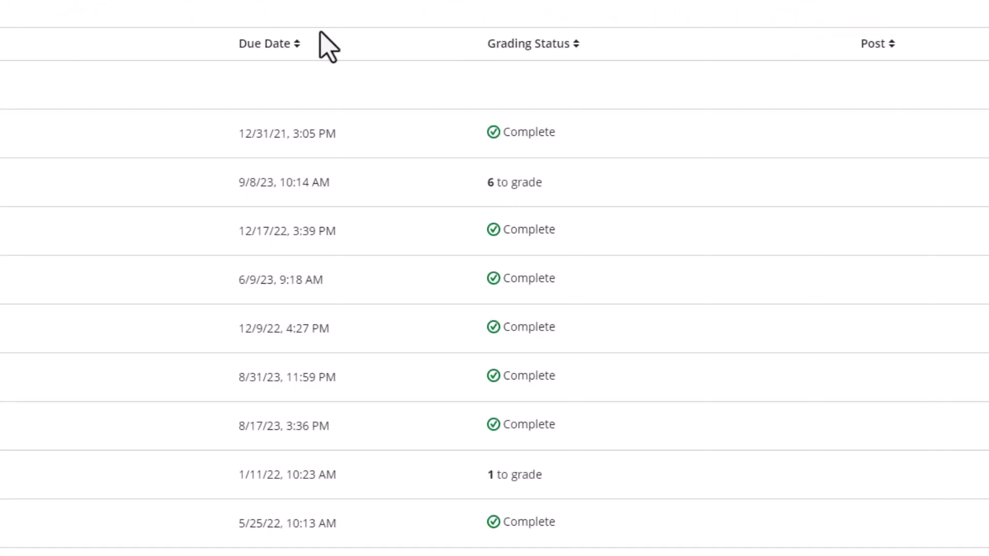
click(576, 44)
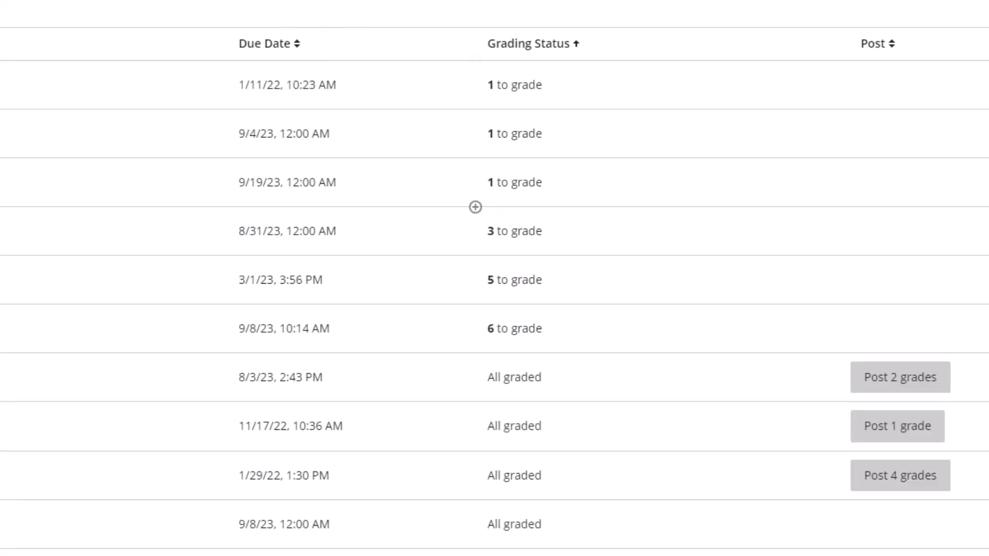
click(879, 392)
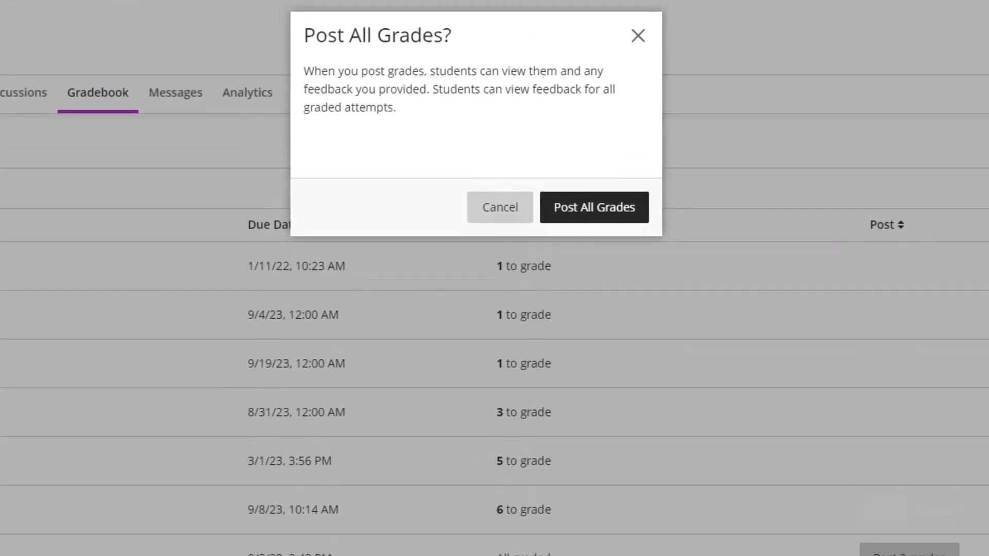
click(594, 207)
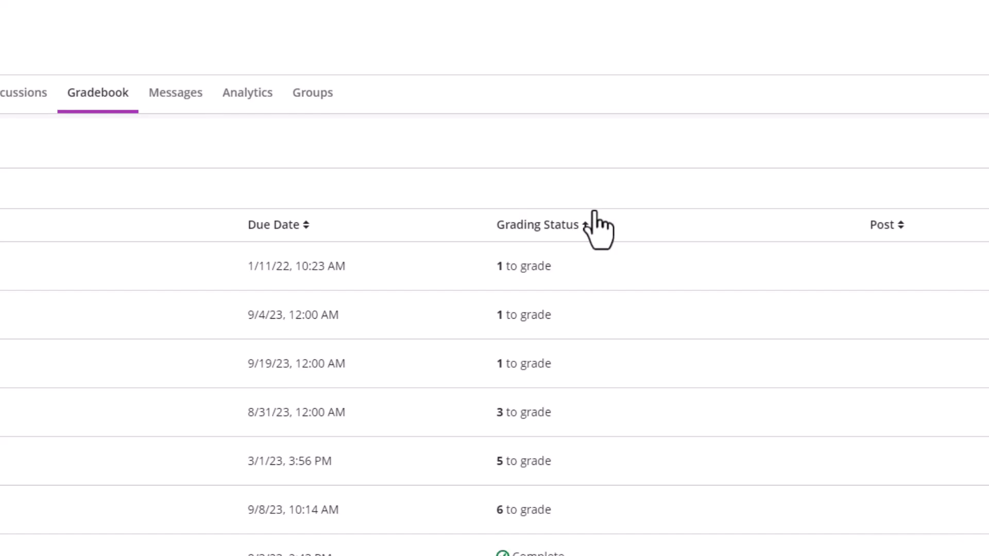